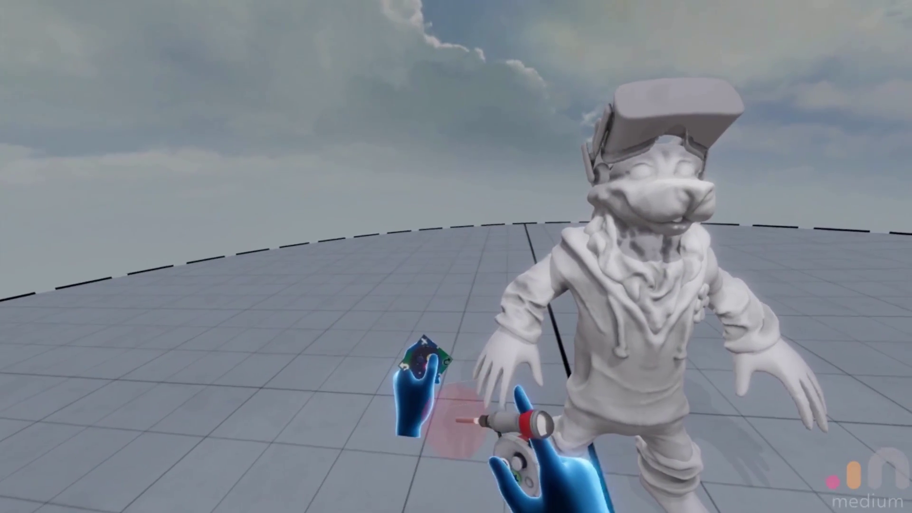
Start video capture and export the Medium sculpt as an OBJ with 100% triangles and vertex colours
{"action": "left_click", "coordinate": [409, 402]}
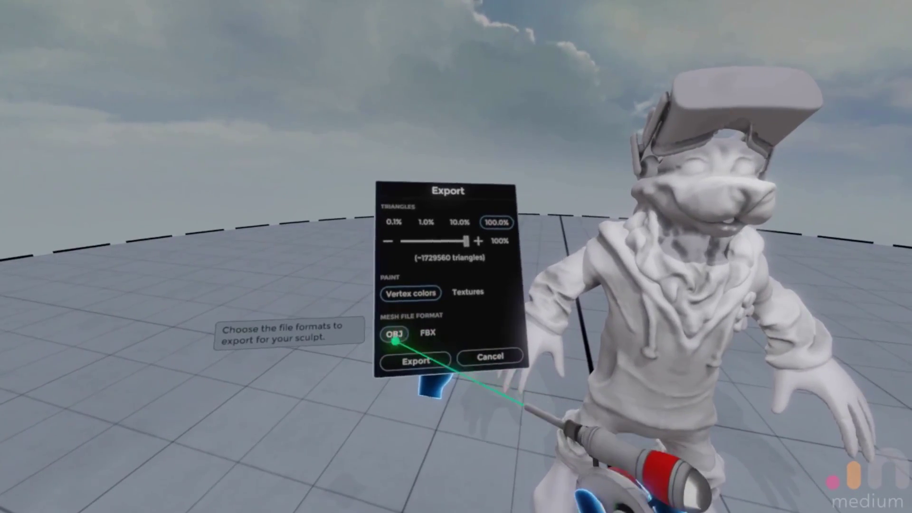
{"action": "left_click", "coordinate": [414, 362]}
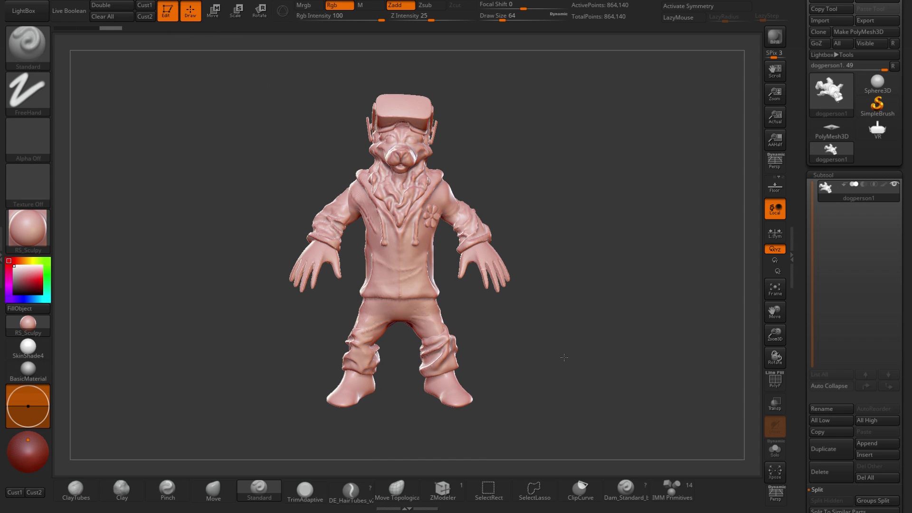
Rotate dogperson1 side-on and back, turn on PolyF, and zoom in on the head and torso
{"action": "mouse_move", "coordinate": [413, 436]}
{"action": "left_mouse_down"}
{"action": "mouse_move", "coordinate": [513, 452]}
{"action": "mouse_move", "coordinate": [611, 438]}
{"action": "left_mouse_up"}
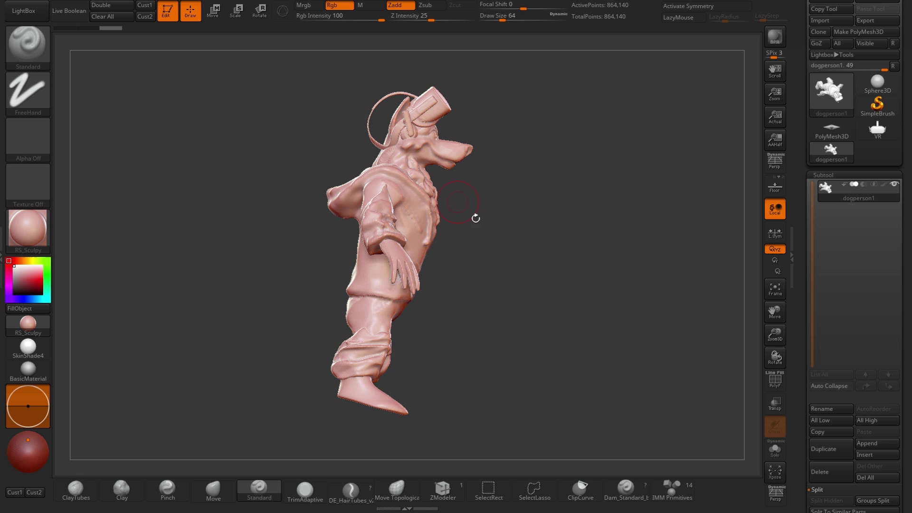
{"action": "left_click_drag", "start_coordinate": [498, 298], "coordinate": [551, 306]}
{"action": "left_click", "coordinate": [774, 380]}
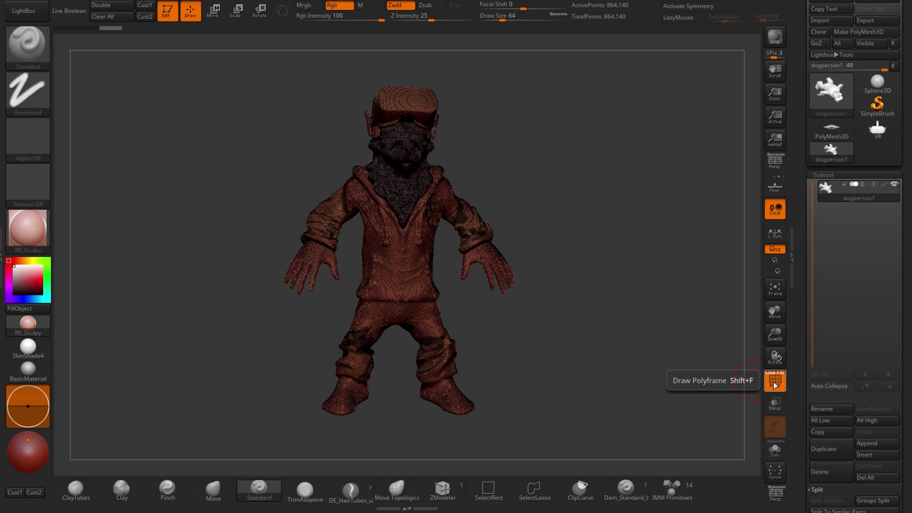
{"action": "left_click_drag", "start_coordinate": [636, 358], "coordinate": [456, 238], "text": "alt"}
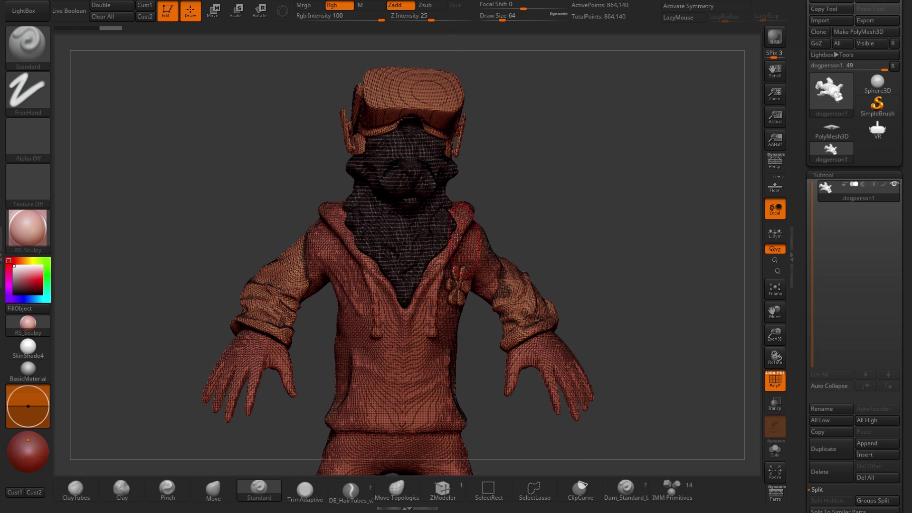
Run Groups Split on the mesh and confirm, making head, accessories and body subtools
{"action": "left_click_drag", "start_coordinate": [905, 456], "coordinate": [905, 339]}
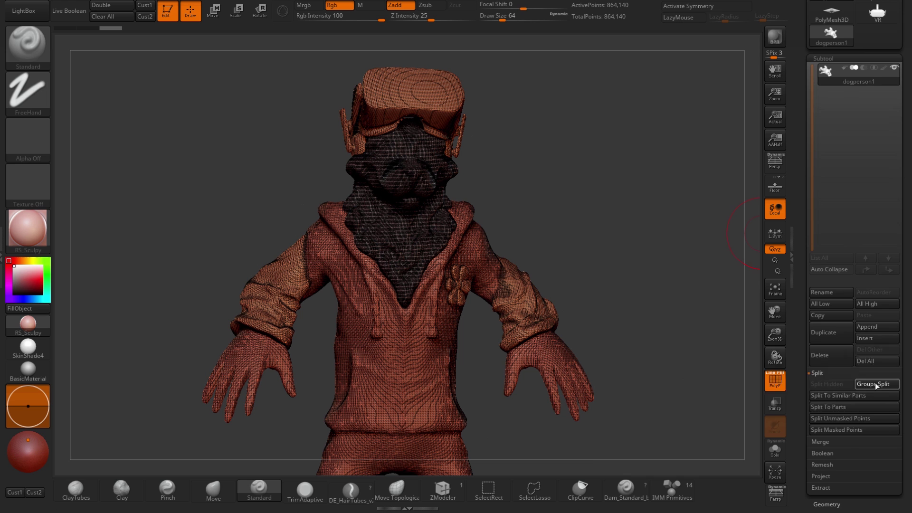
{"action": "left_click", "coordinate": [874, 384]}
{"action": "left_click", "coordinate": [744, 405]}
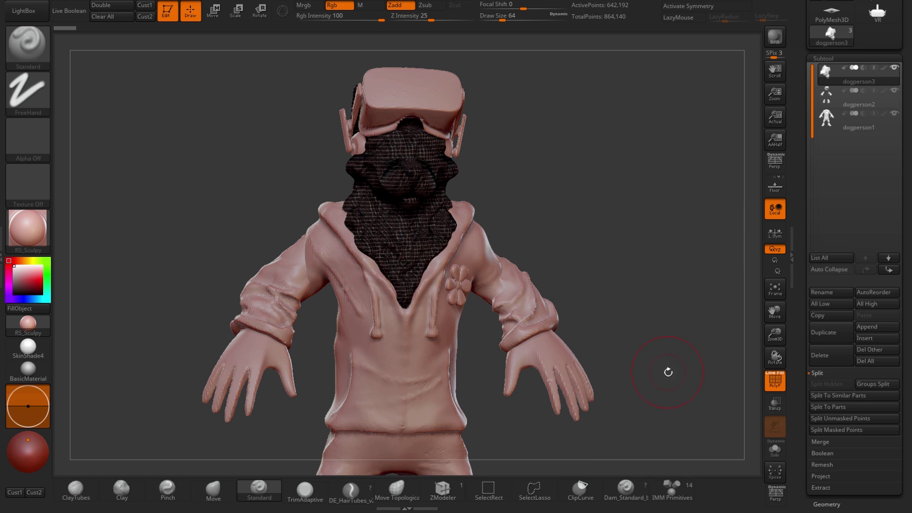
{"action": "mouse_move", "coordinate": [668, 371]}
{"action": "left_mouse_down", "text": "alt"}
{"action": "mouse_move", "coordinate": [624, 379]}
{"action": "mouse_move", "coordinate": [638, 329]}
{"action": "left_mouse_up", "text": "alt"}
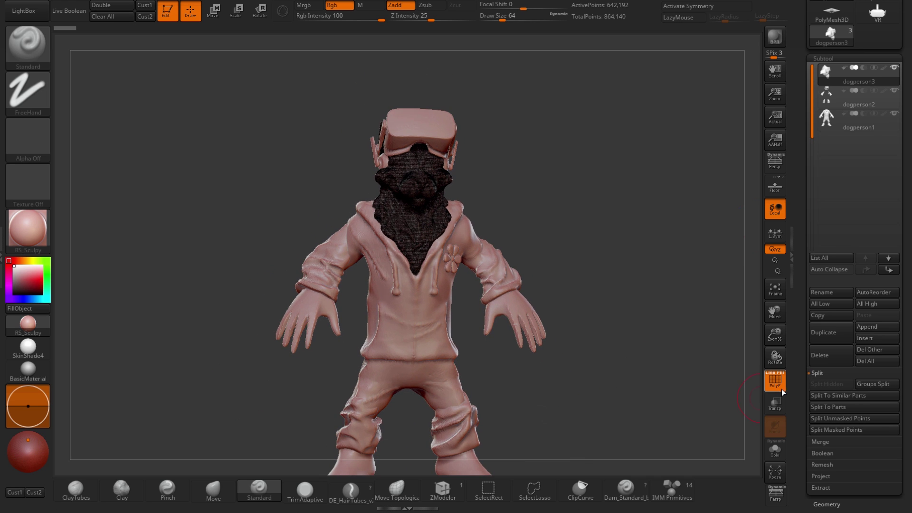
Select the dogperson1 body subtool, turn off PolyF, and frame the head
{"action": "mouse_move", "coordinate": [826, 72]}
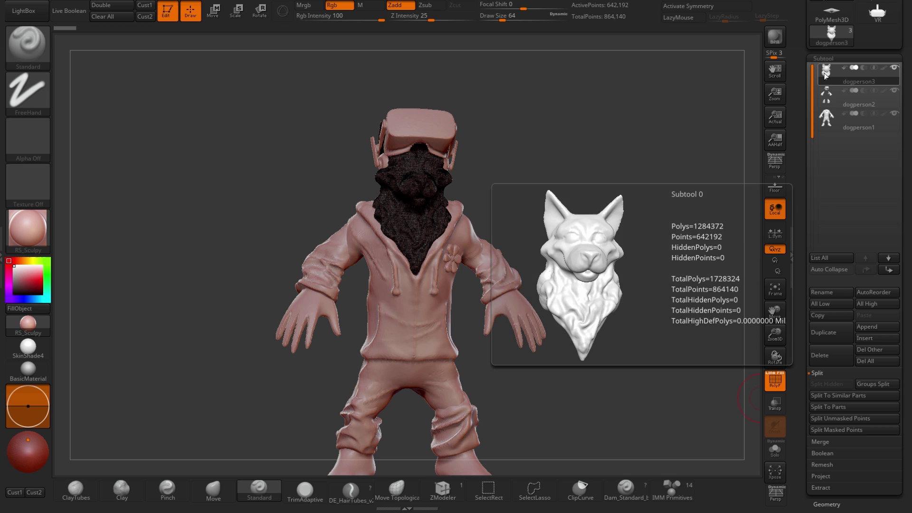
{"action": "mouse_move", "coordinate": [826, 98]}
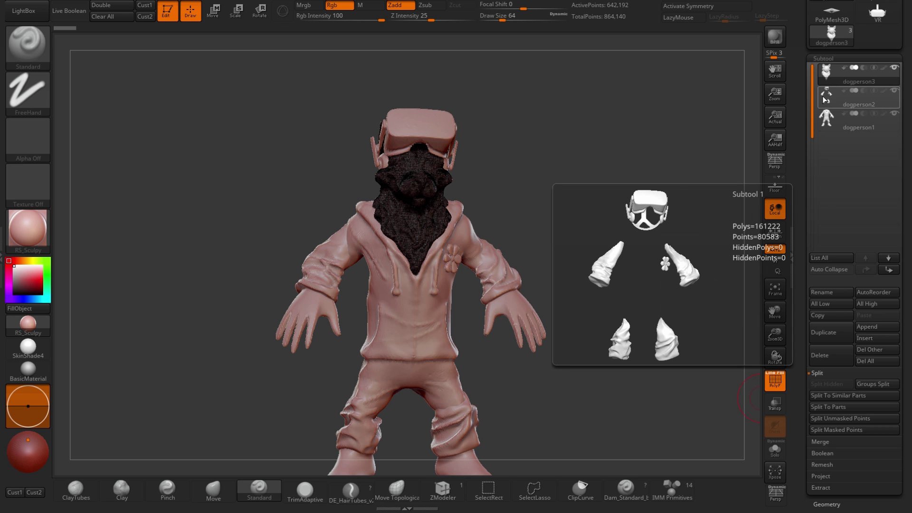
{"action": "mouse_move", "coordinate": [824, 118]}
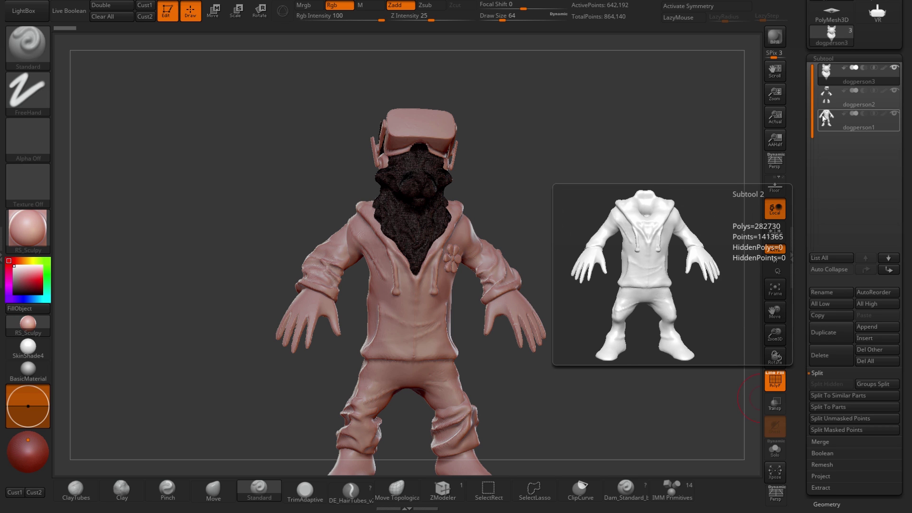
{"action": "left_click", "coordinate": [825, 119]}
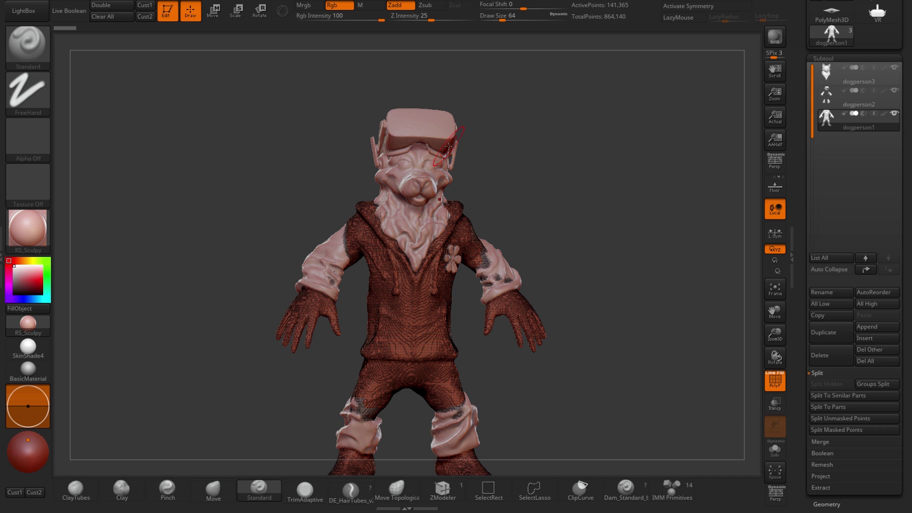
{"action": "left_click", "coordinate": [775, 380]}
{"action": "left_click_drag", "start_coordinate": [619, 363], "coordinate": [648, 384], "text": "alt"}
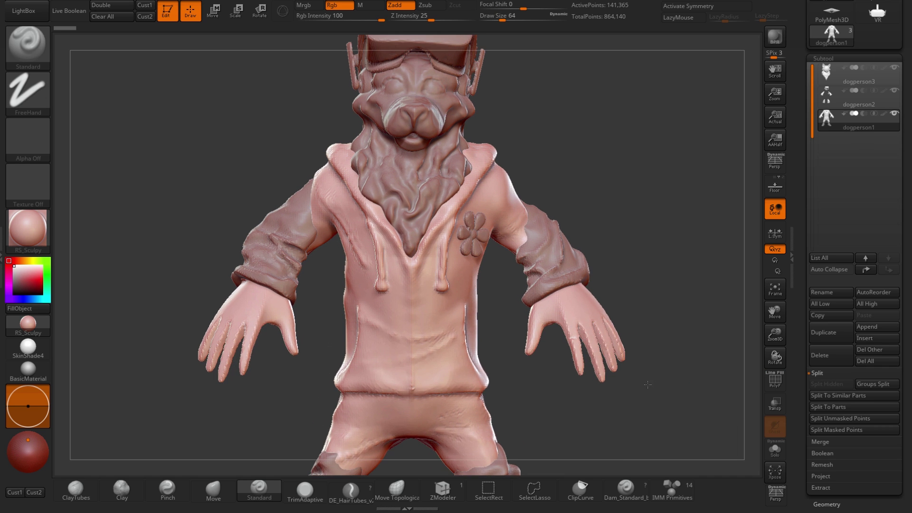
{"action": "left_click_drag", "start_coordinate": [664, 297], "coordinate": [671, 323], "text": "alt"}
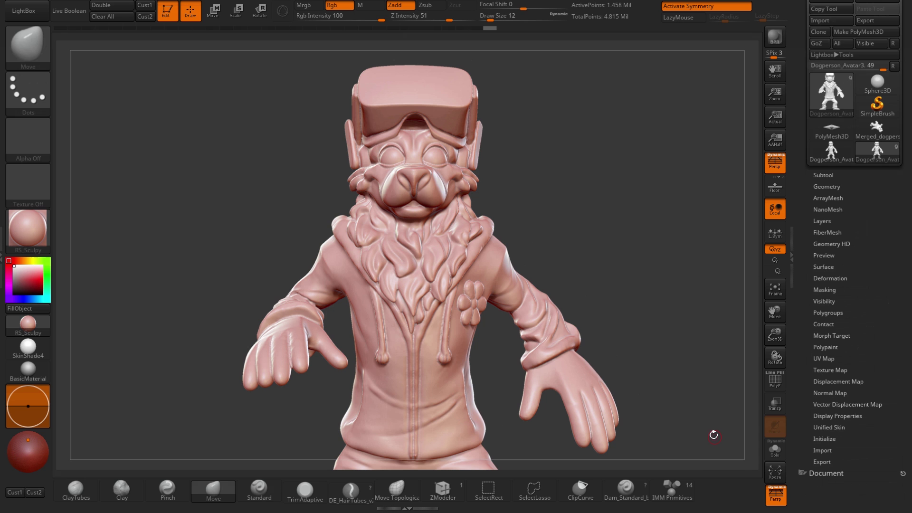
Zoom out to show Dogperson_Avatar3 from headset to feet and turn on PolyF
{"action": "left_click_drag", "start_coordinate": [715, 444], "coordinate": [762, 433]}
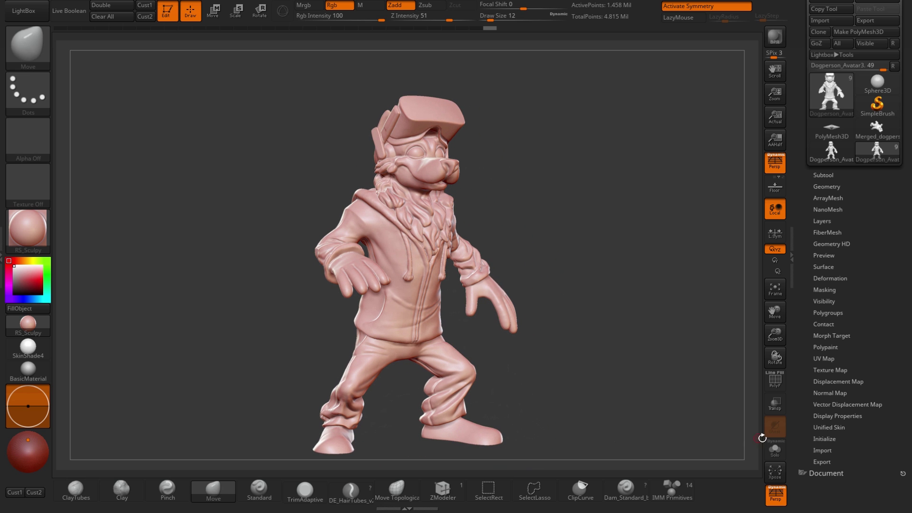
{"action": "left_click", "coordinate": [775, 386]}
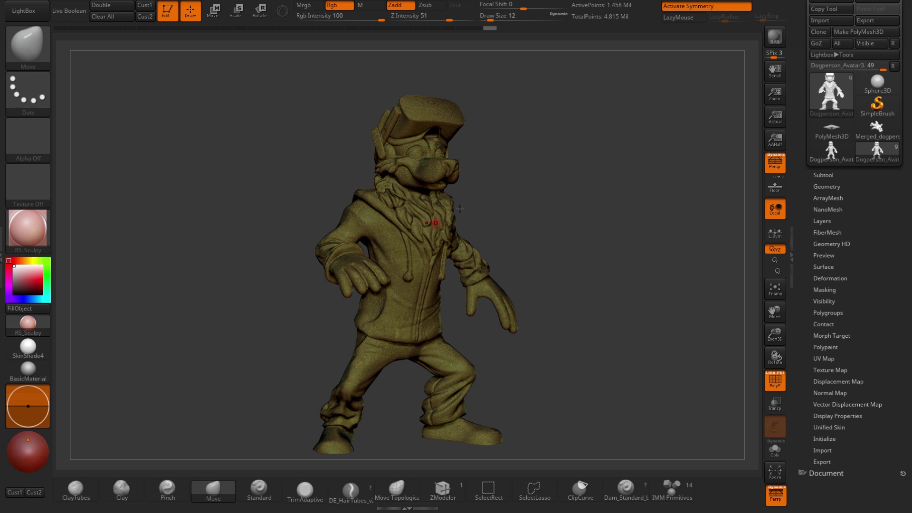
Turn off PolyF and duplicate the avatar subtool as Dogperson_Avatar4
{"action": "left_click", "coordinate": [774, 386]}
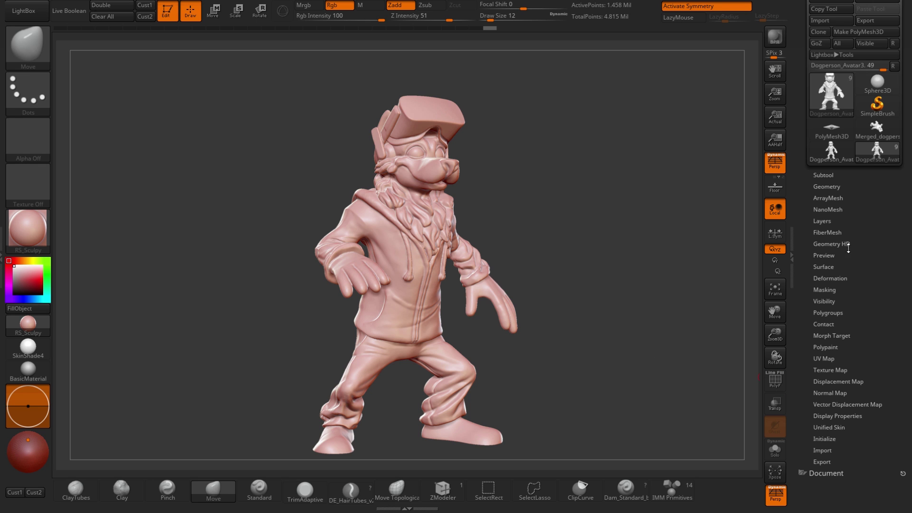
{"action": "left_click", "coordinate": [838, 174]}
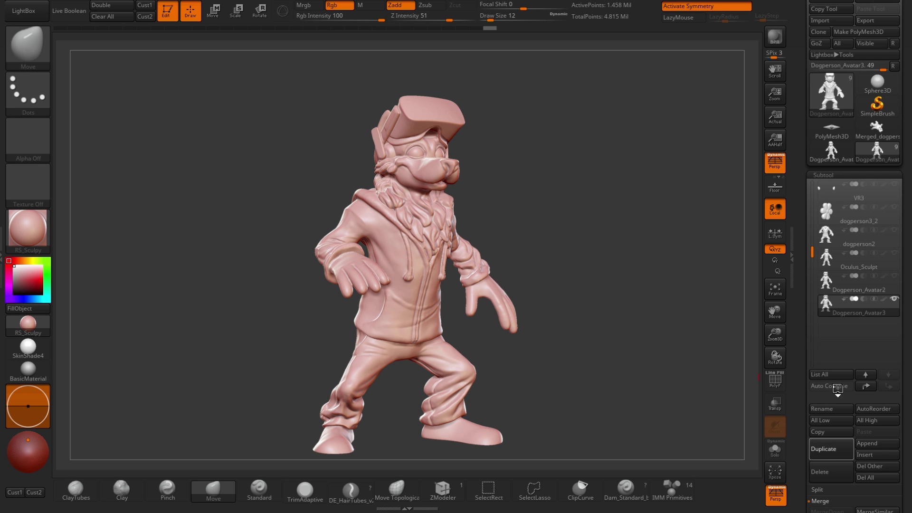
{"action": "left_click", "coordinate": [829, 449]}
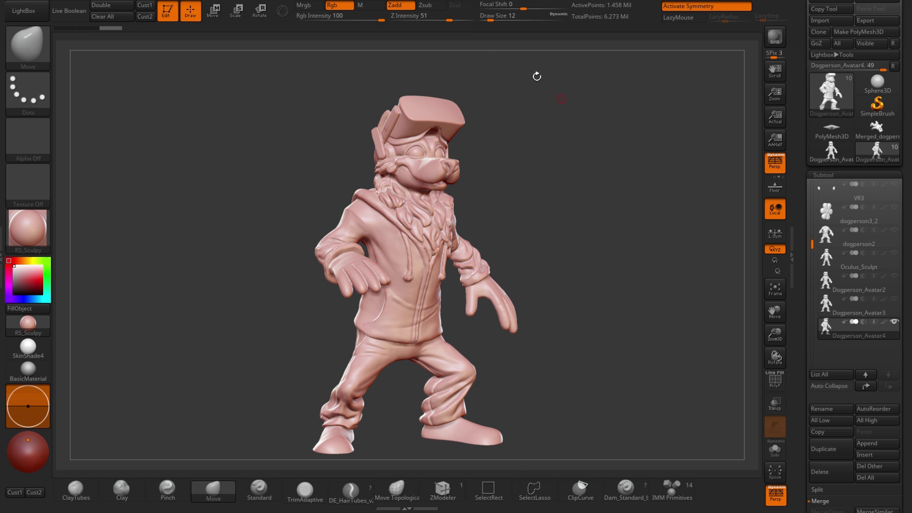
Decimate Dogperson_Avatar4 with Decimation Master down to 291,609 active points
{"action": "left_click", "coordinate": [548, 1]}
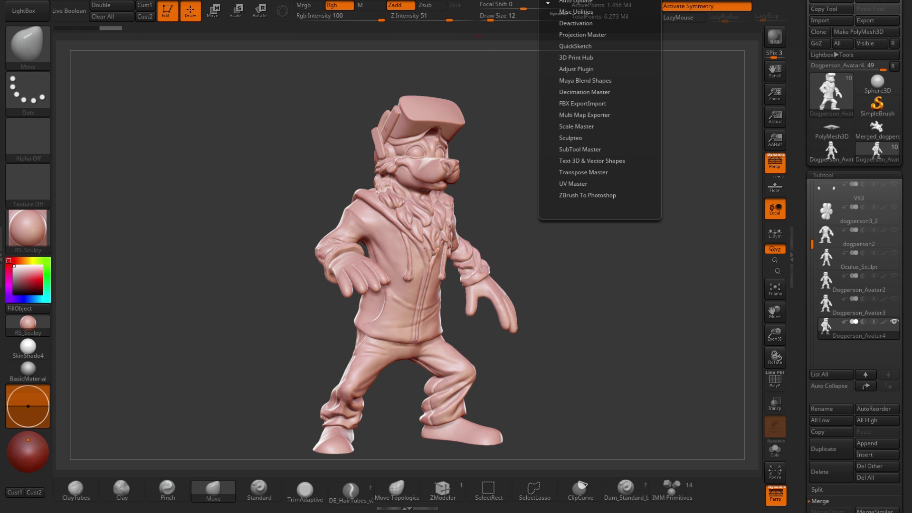
{"action": "left_click", "coordinate": [572, 92]}
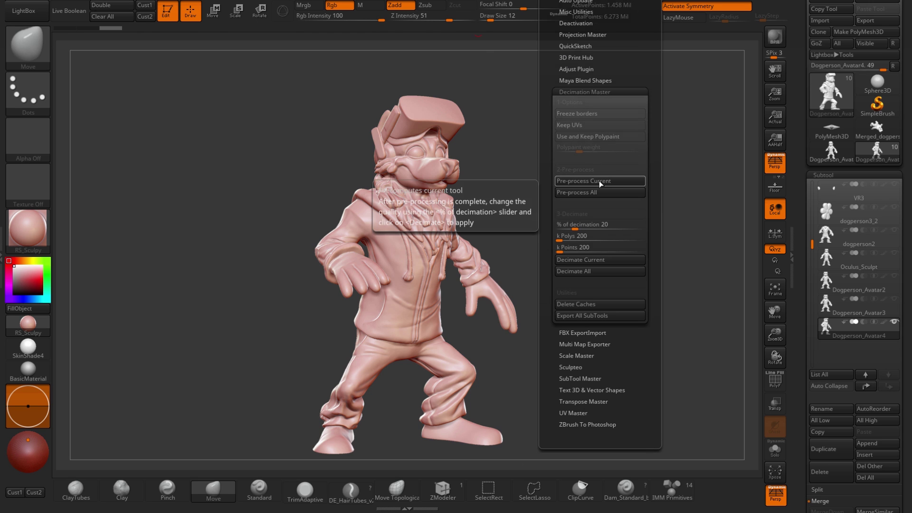
{"action": "left_click", "coordinate": [596, 261]}
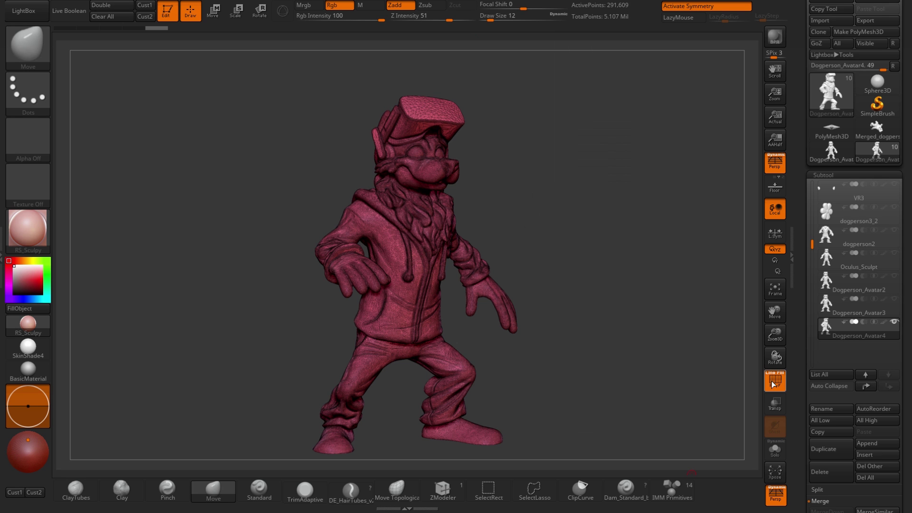
Send the front-facing decimated avatar to PreForm through 3D Print Hub at 4 inches tall
{"action": "left_click_drag", "start_coordinate": [643, 375], "coordinate": [446, 386]}
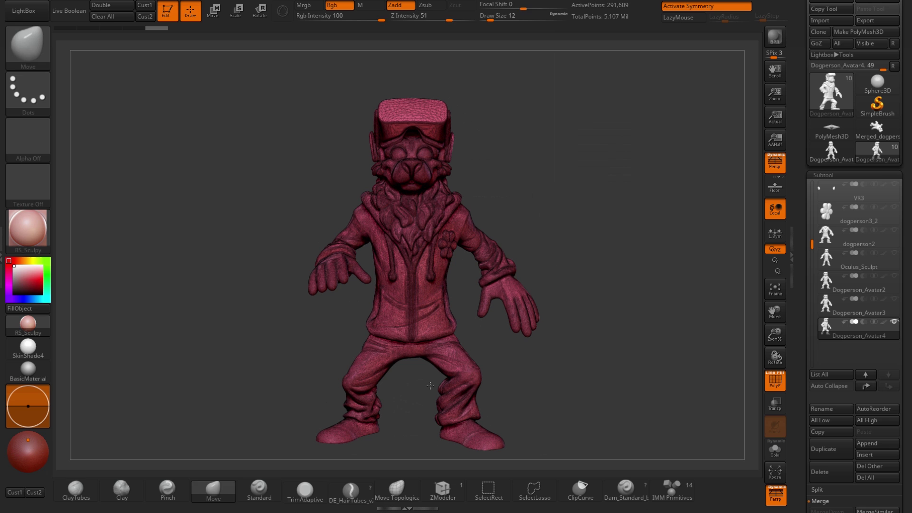
{"action": "key", "text": "p"}
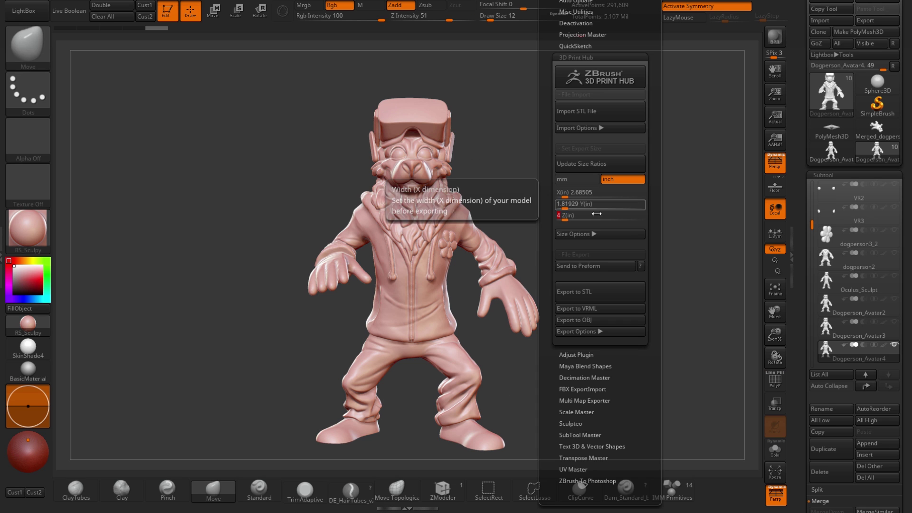
{"action": "left_click", "coordinate": [615, 269]}
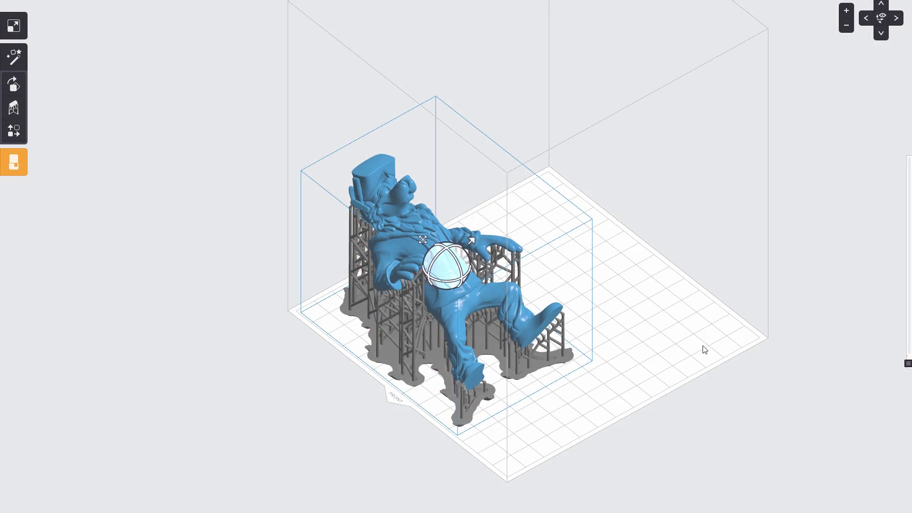
{"action": "right_click_drag", "start_coordinate": [704, 350], "coordinate": [524, 297]}
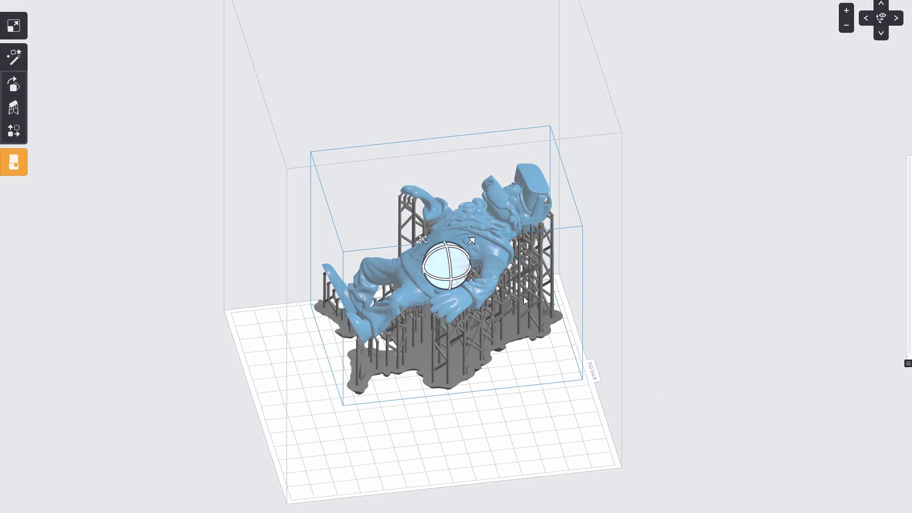
Commit the 4-inch Z height in 3D Print Hub
{"action": "scroll", "coordinate": [533, 289], "scroll_direction": "up", "scroll_amount": 3}
{"action": "scroll", "coordinate": [734, 299], "scroll_direction": "down", "scroll_amount": 3}
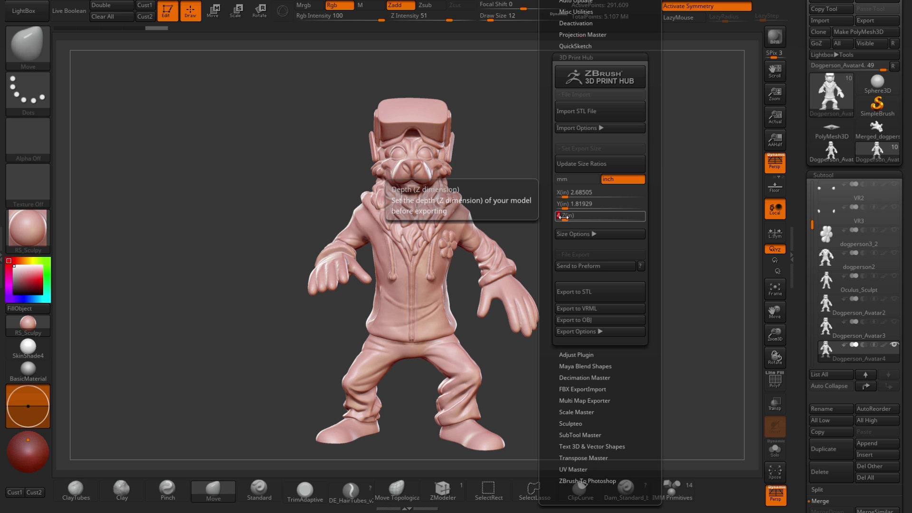
{"action": "key", "text": "Return"}
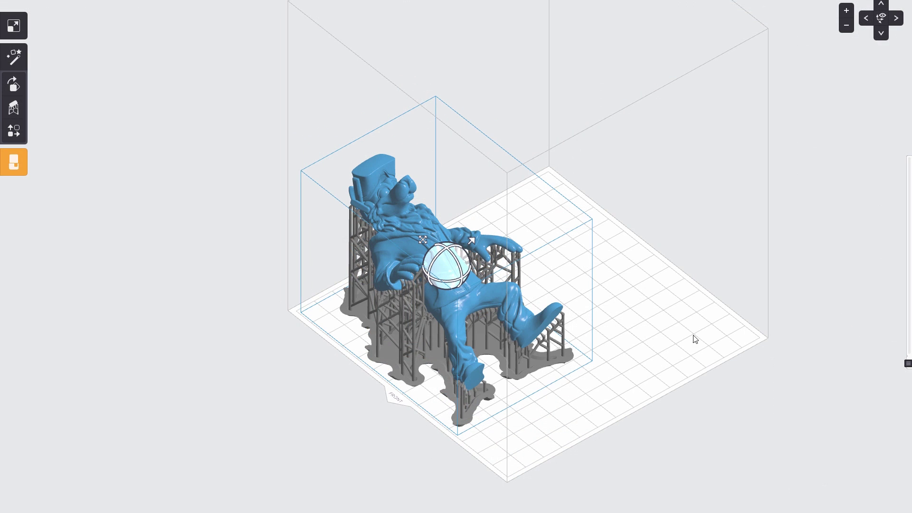
Inspect the supported avatar in PreForm from front, three-quarter and top-down views
{"action": "right_click_drag", "start_coordinate": [695, 338], "coordinate": [804, 107]}
{"action": "left_click", "coordinate": [882, 4]}
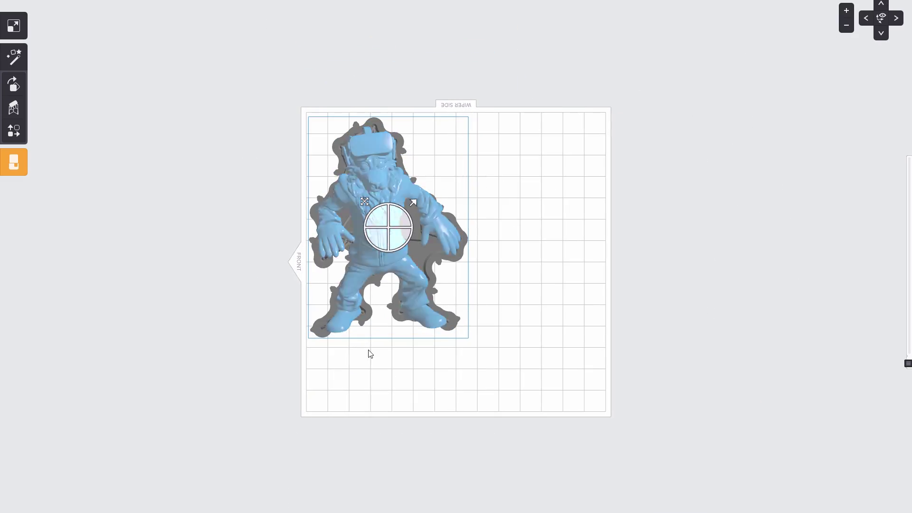
{"action": "right_click_drag", "start_coordinate": [345, 199], "coordinate": [901, 371]}
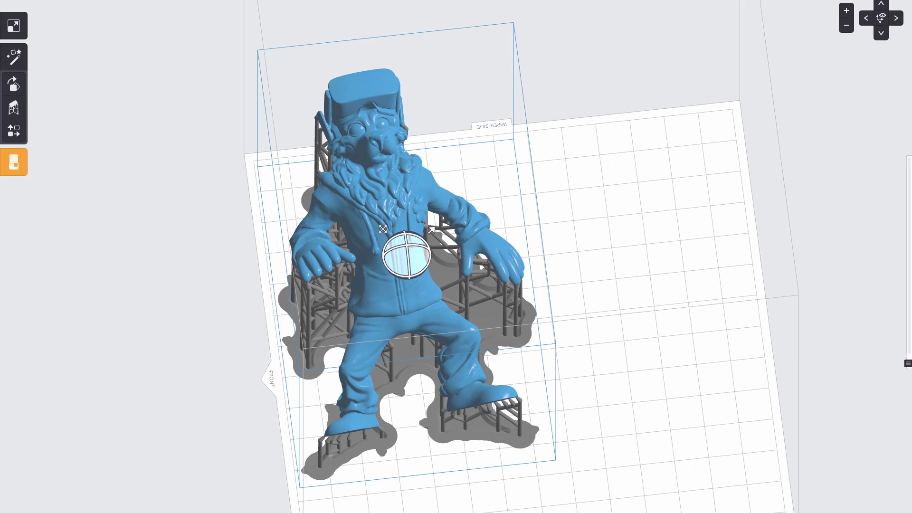
{"action": "left_click", "coordinate": [882, 4]}
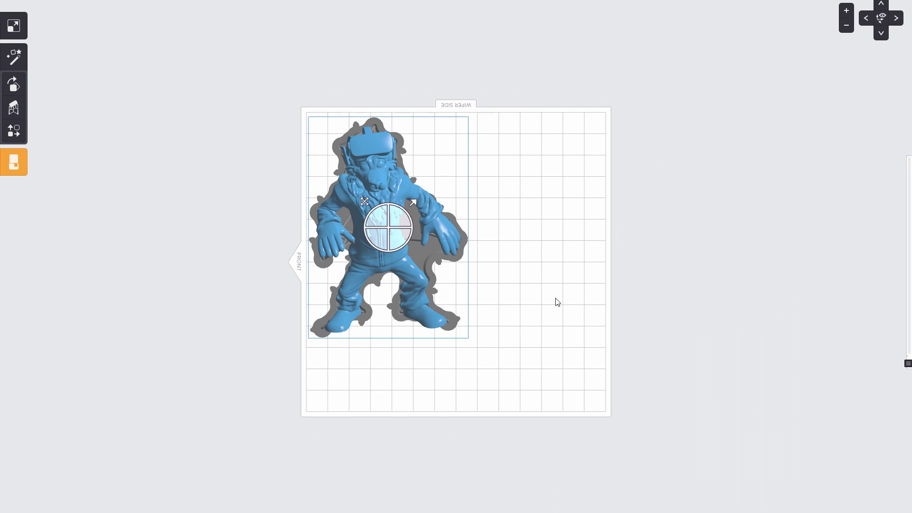